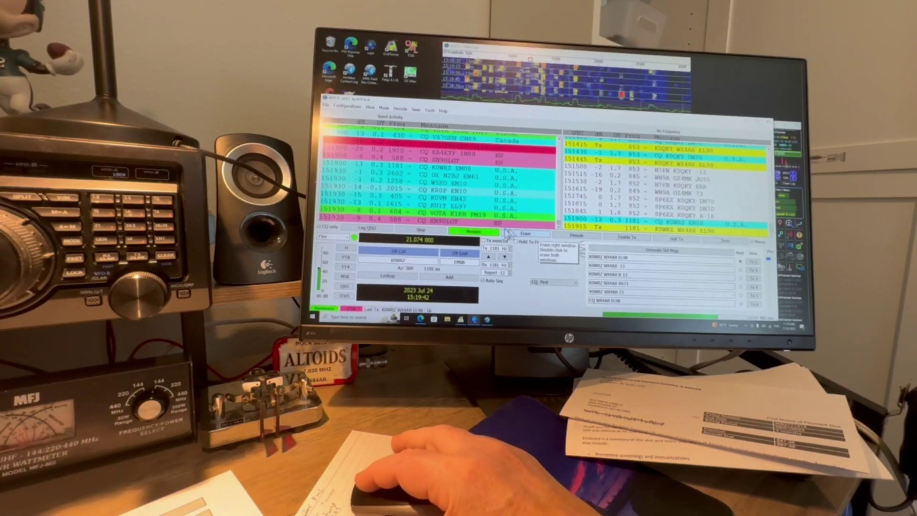
Step: Answer KU1T's CQ from its Band Activity line to start the FT8 exchange
double_click(458, 203)
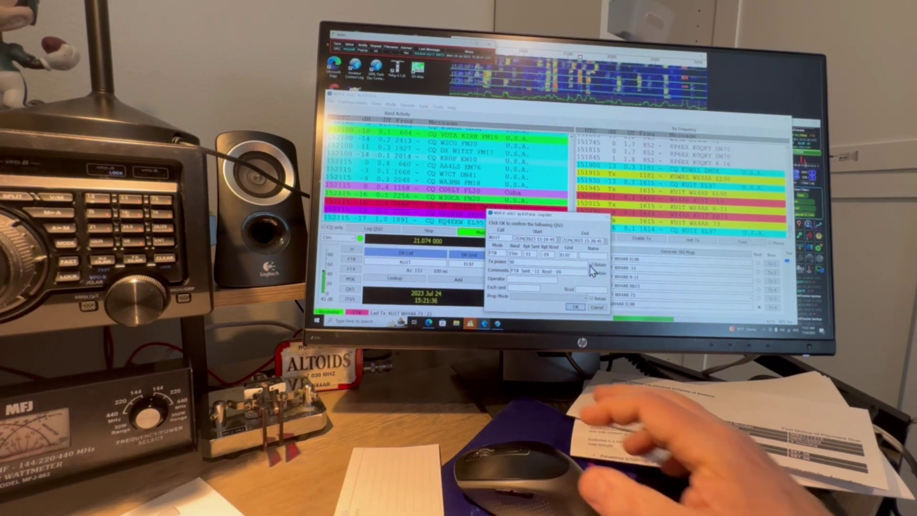
click(578, 308)
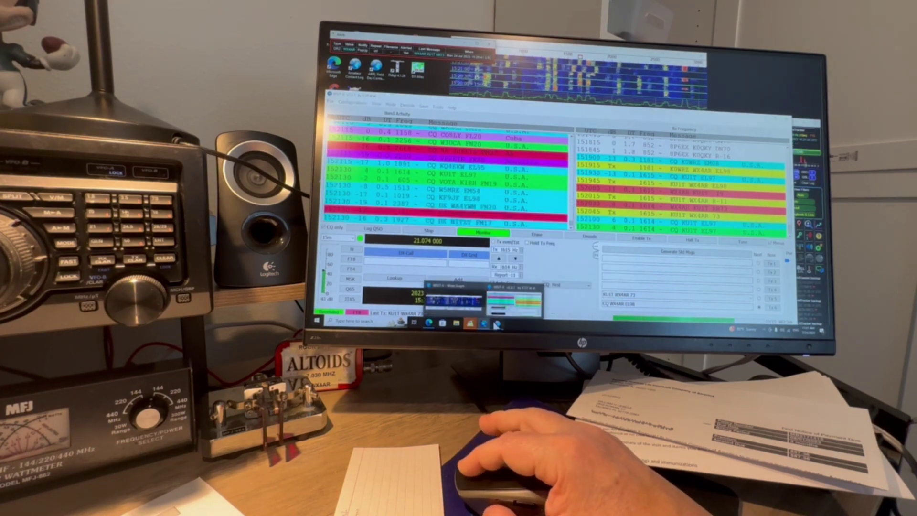
Step: Bring up N3FJP's Amateur Contact Log, dismiss its popup, and start the KU1T entry
click(497, 324)
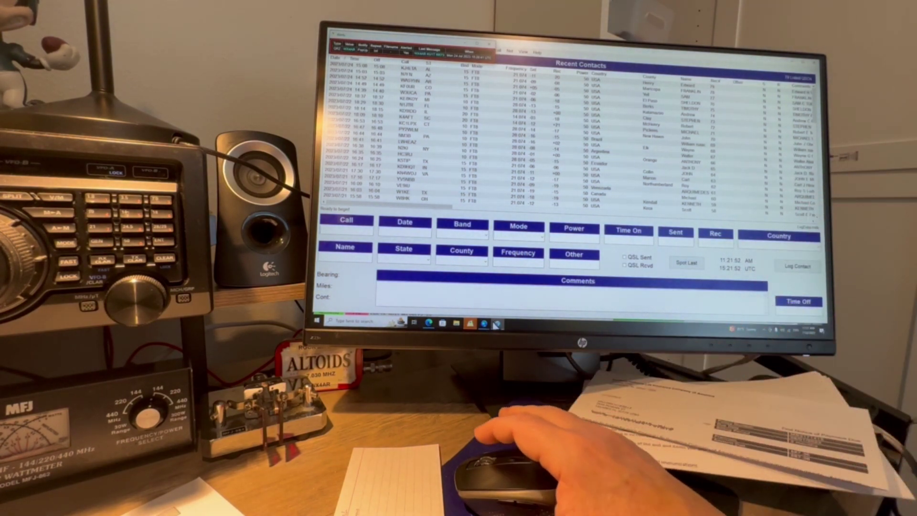
click(488, 48)
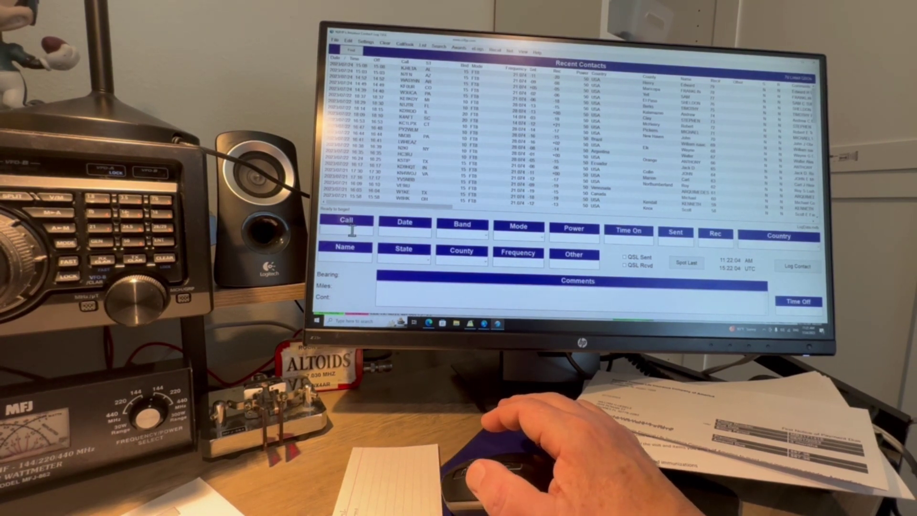
text(KU1)
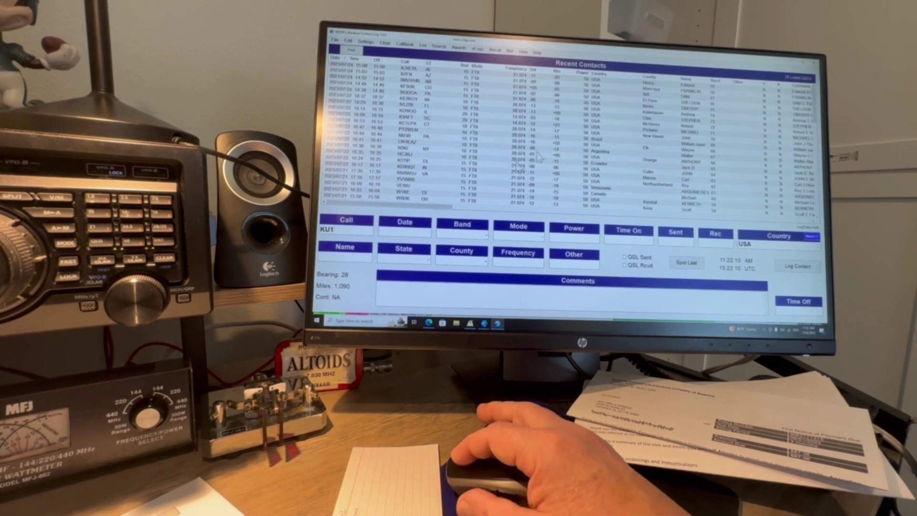
click(793, 65)
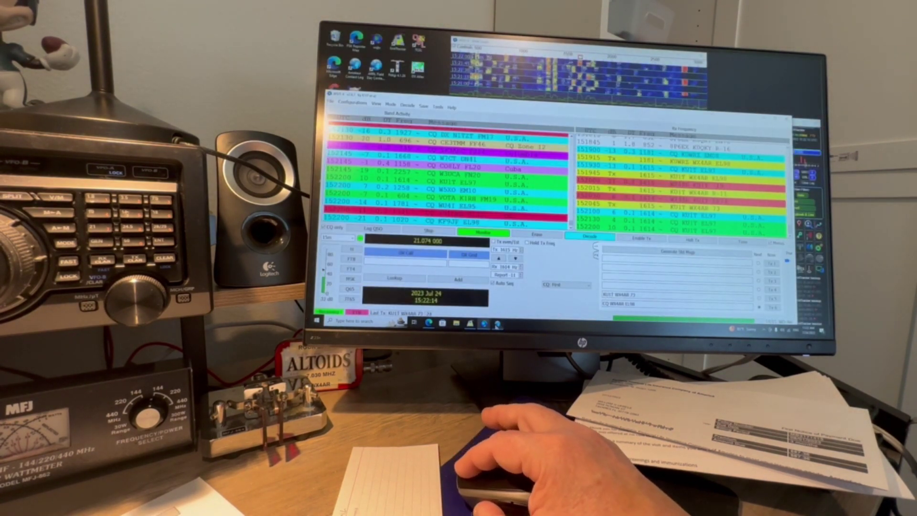
click(499, 324)
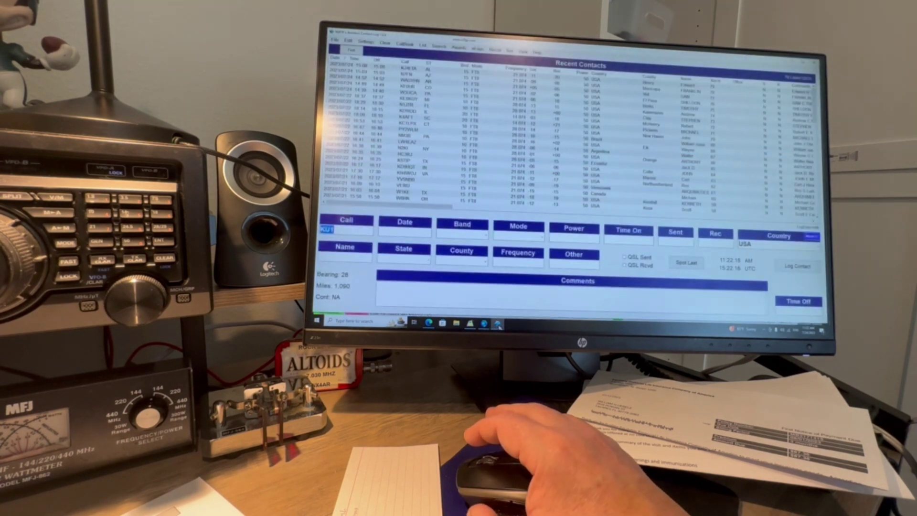
text(KU)
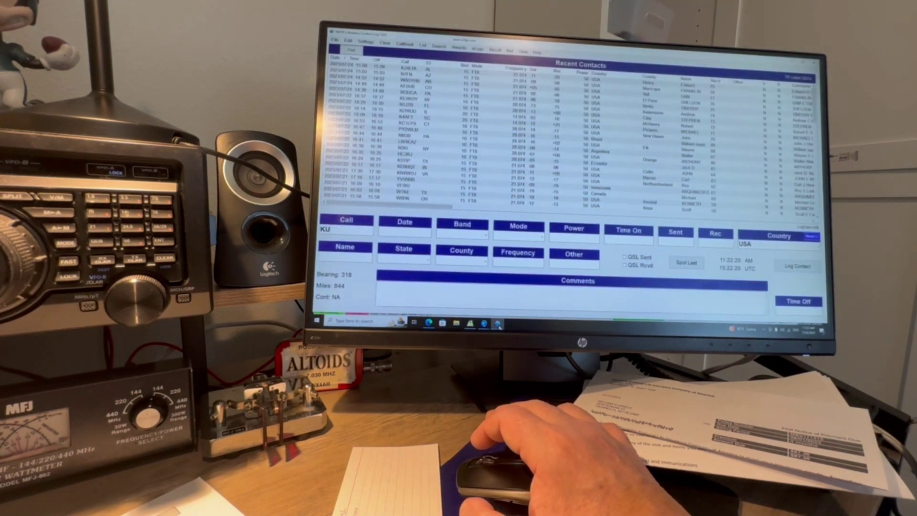
text(1T)
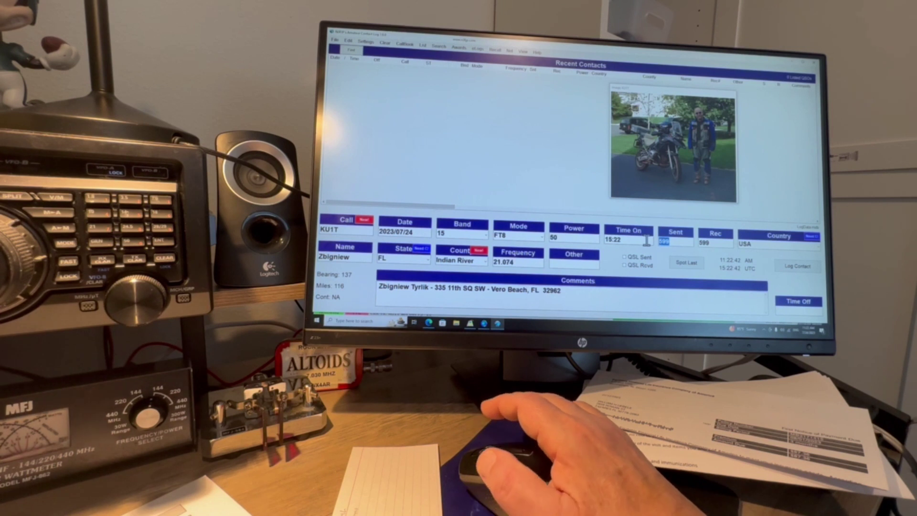
text(-11)
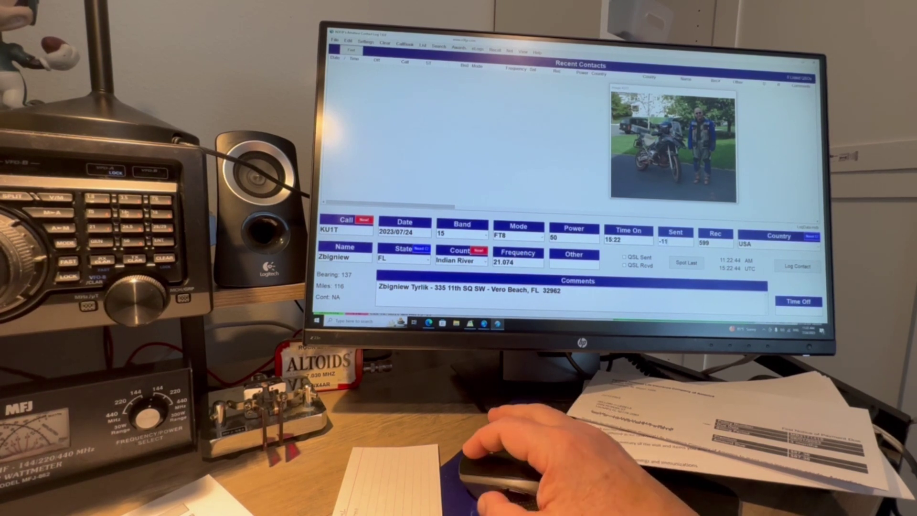
key(Tab)
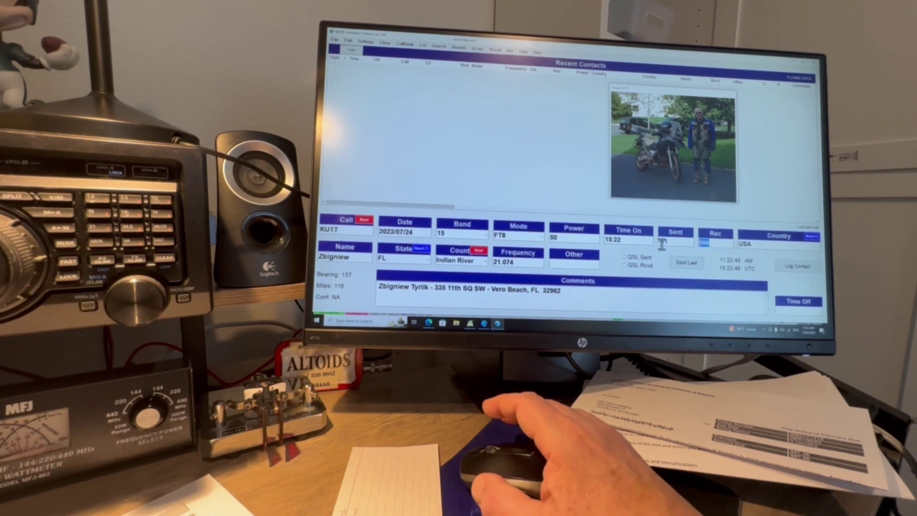
text(-19)
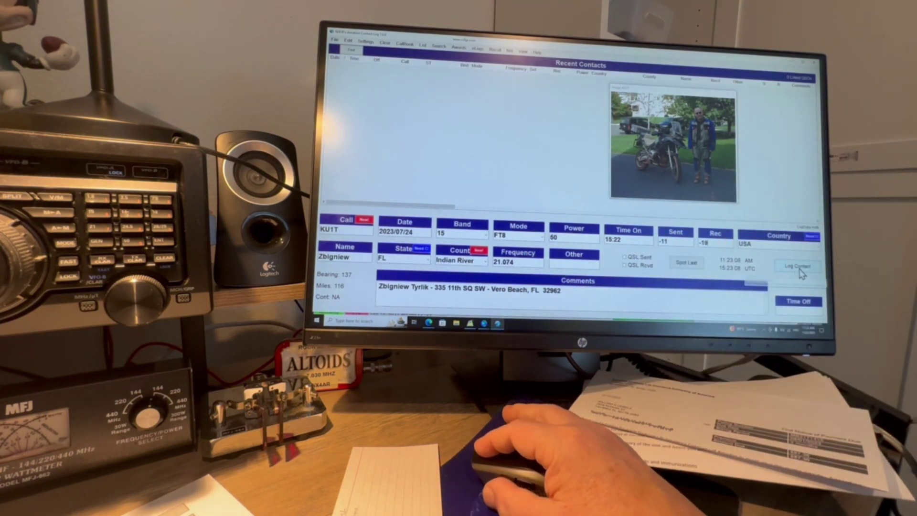
click(799, 270)
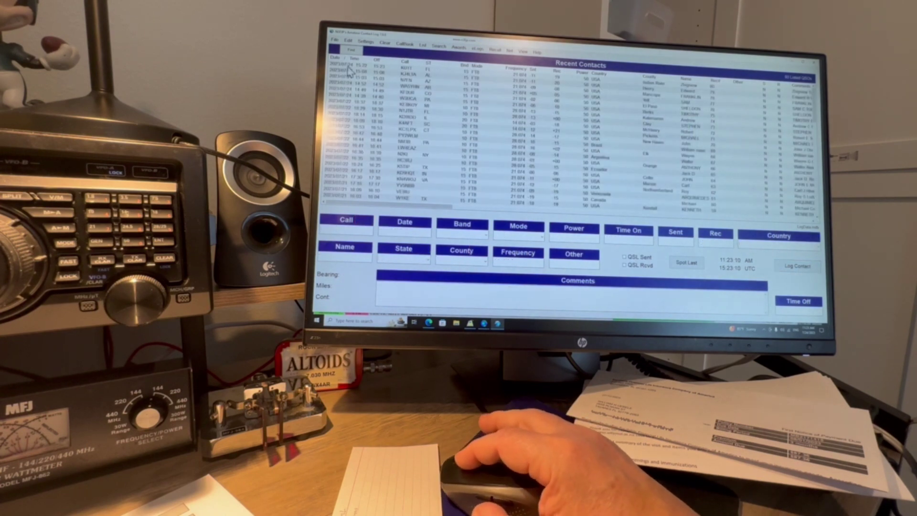
click(788, 63)
click(428, 323)
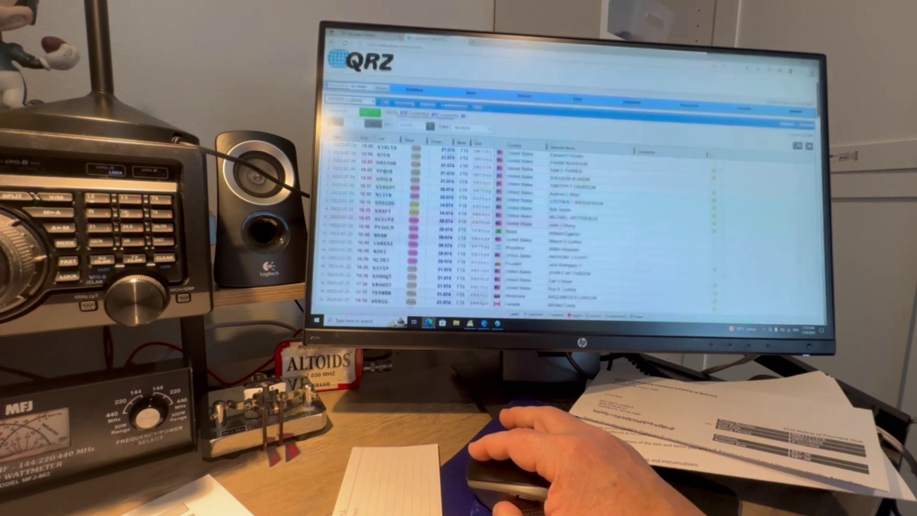
click(358, 89)
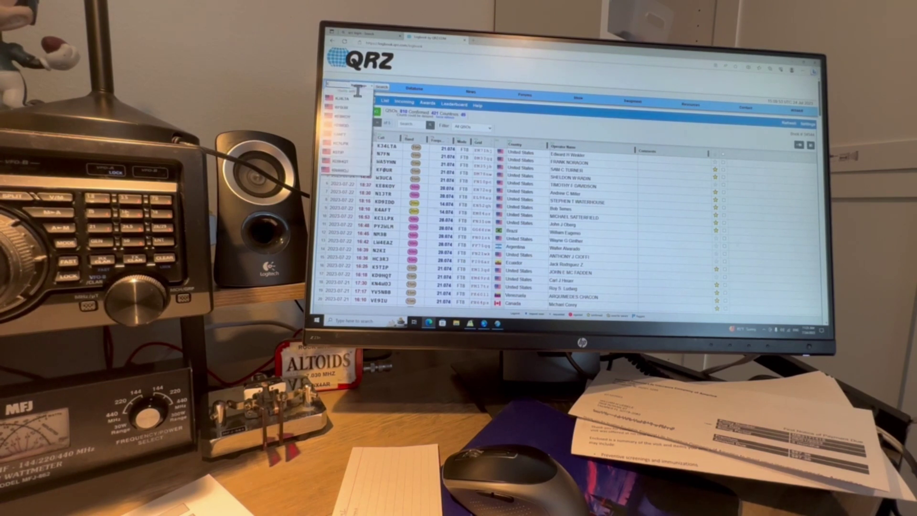
text(ku1t)
key(Return)
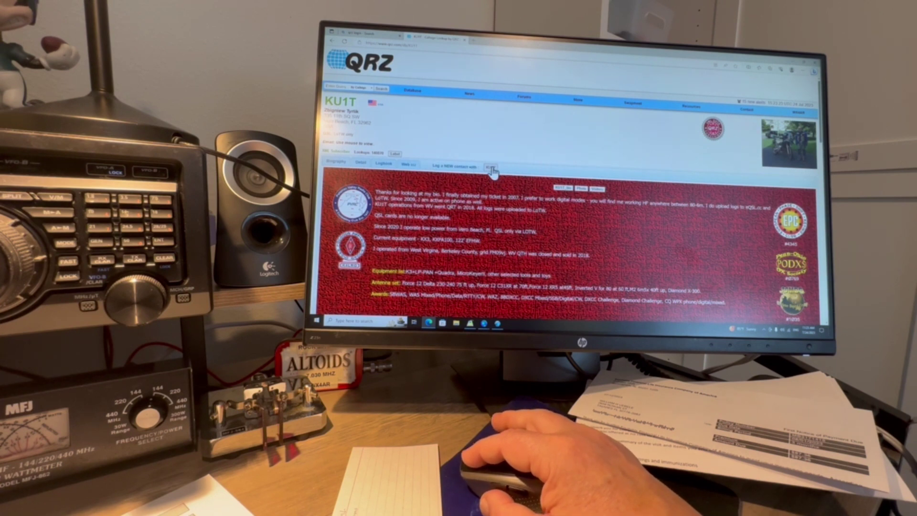
Step: Save a new QRZ logbook record for KU1T with sent and received signal reports
click(491, 171)
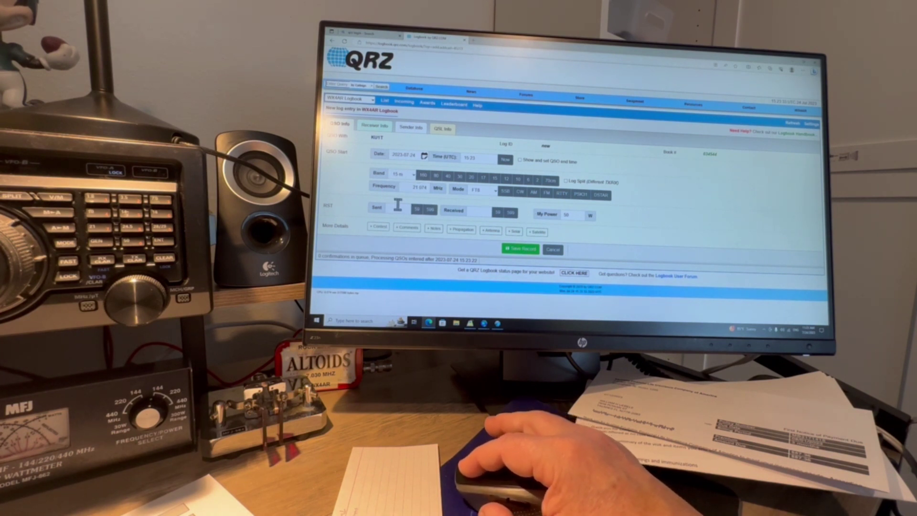
click(398, 206)
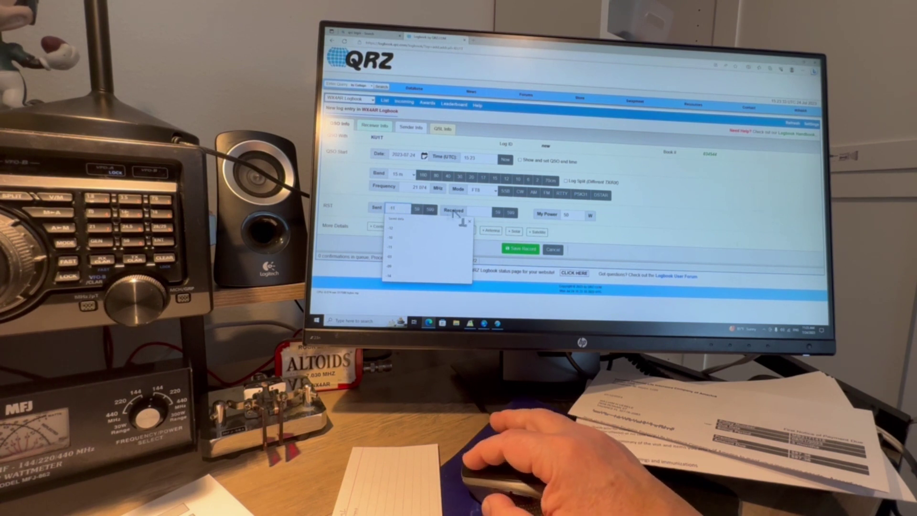
click(481, 209)
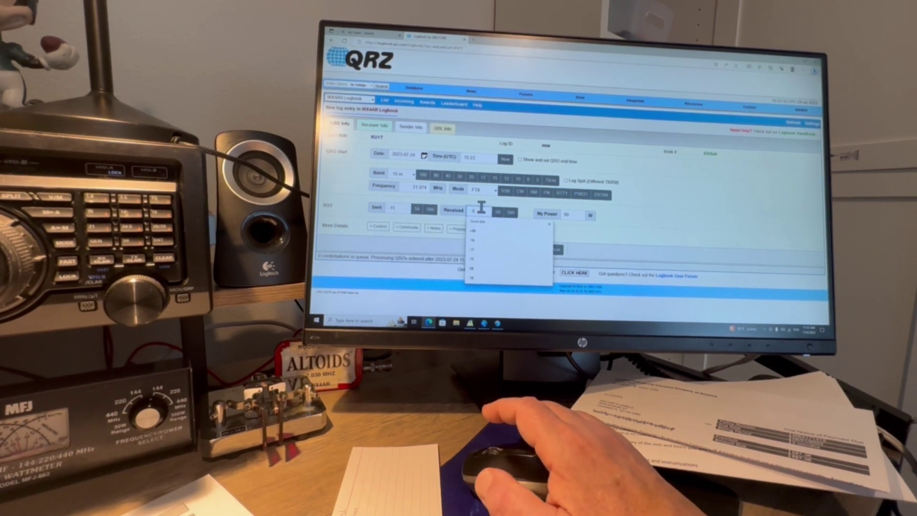
click(644, 223)
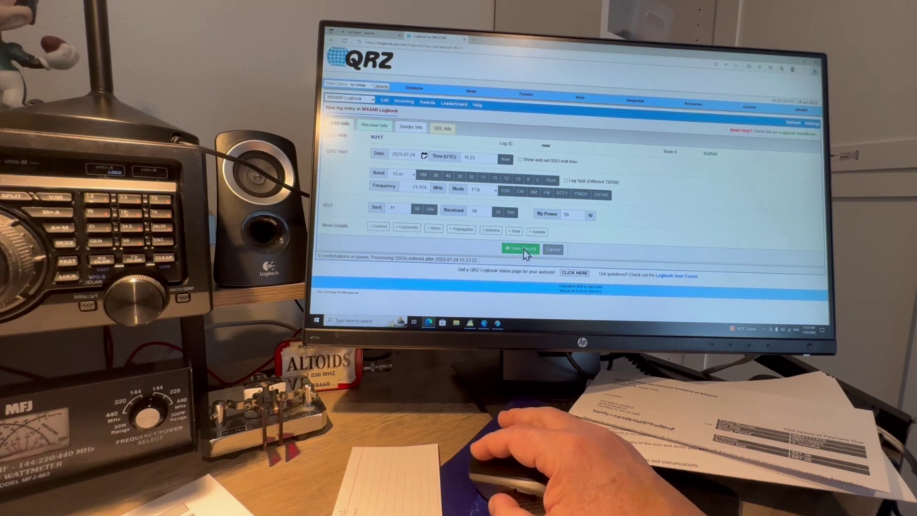
click(524, 251)
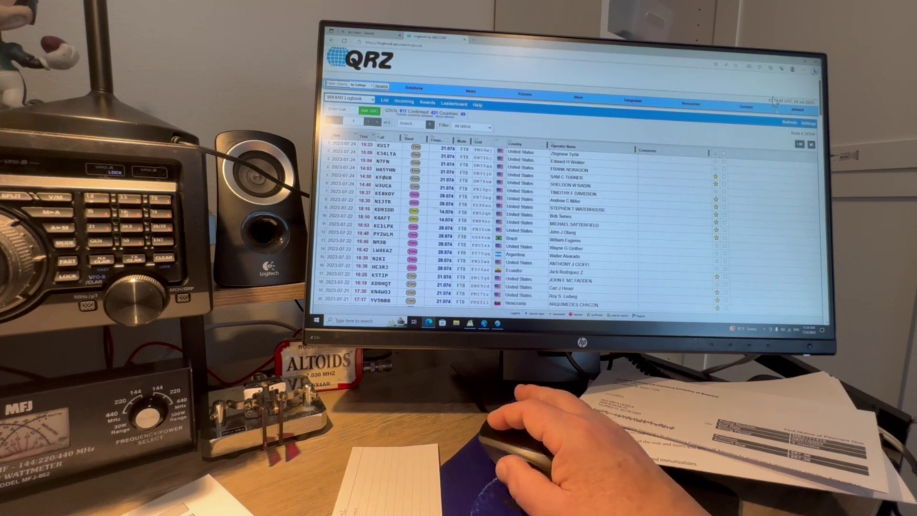
Step: Minimize the browser so WSJT-X's main window is back in front
click(792, 58)
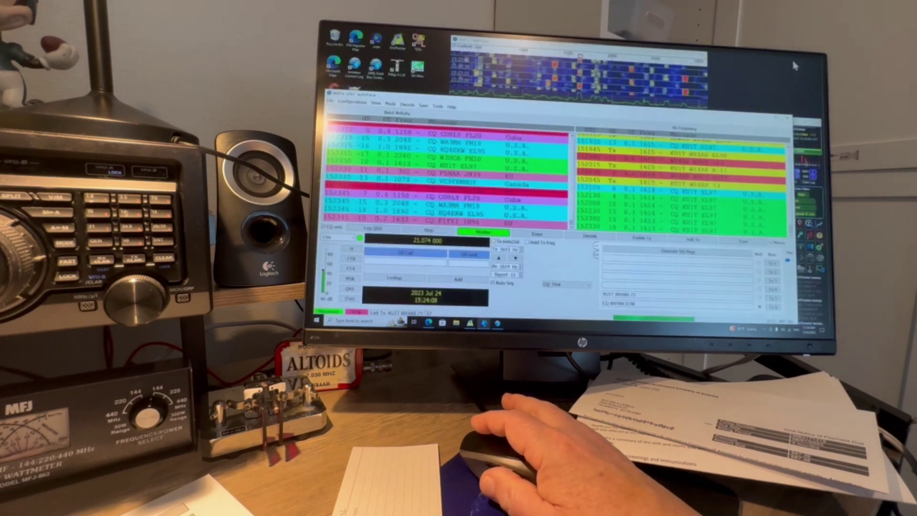